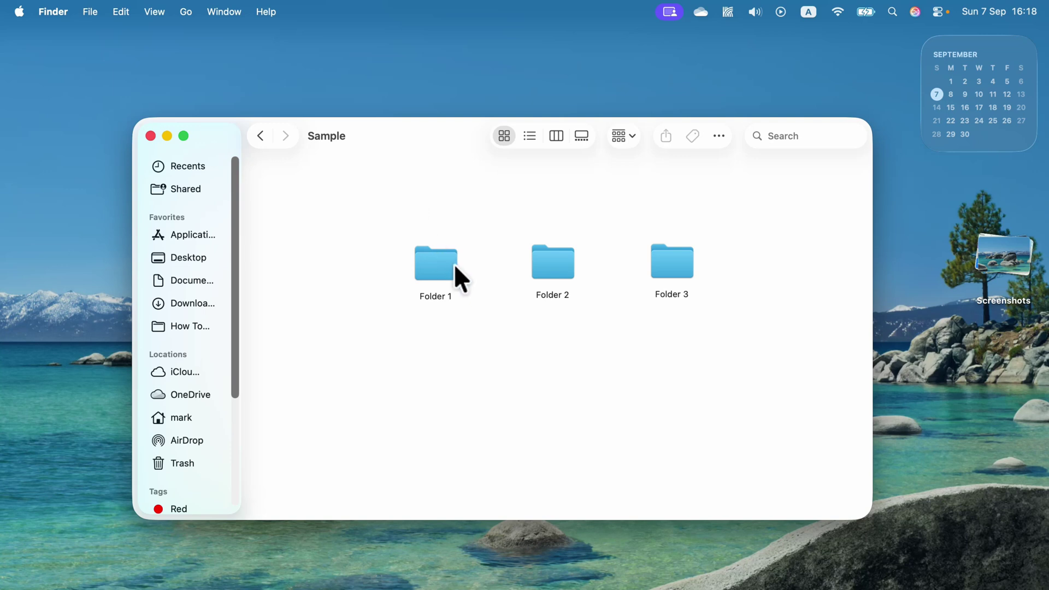
Step: Reposition Folder 1 up and to the left, among Folder 2 and Folder 3
drag(454, 264, 411, 244)
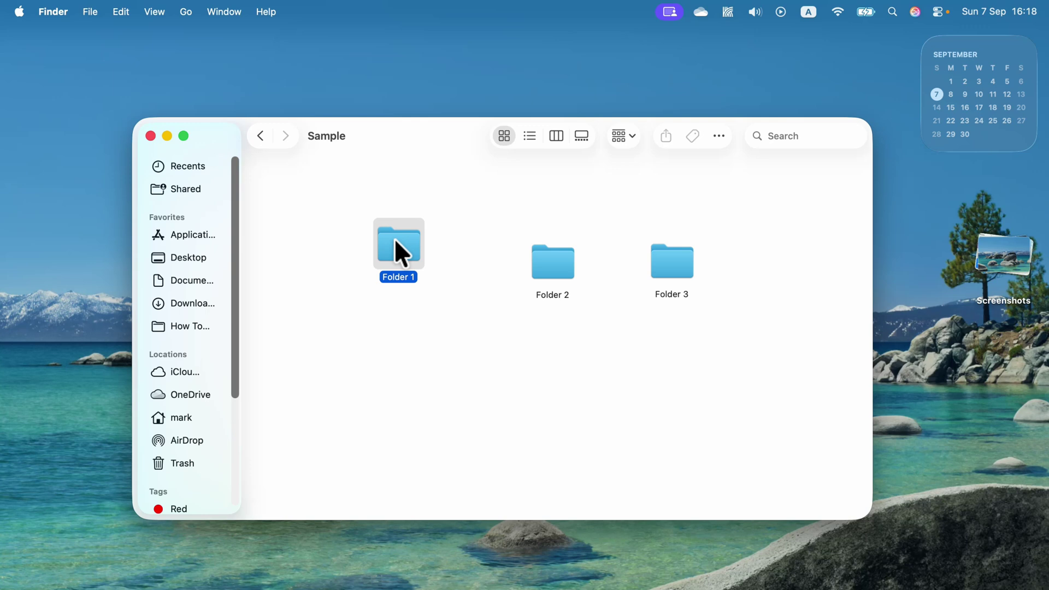
Step: In Folder 1's Customize Folder options, try the red through blue colour tags, then keep only Blue
right_click(401, 255)
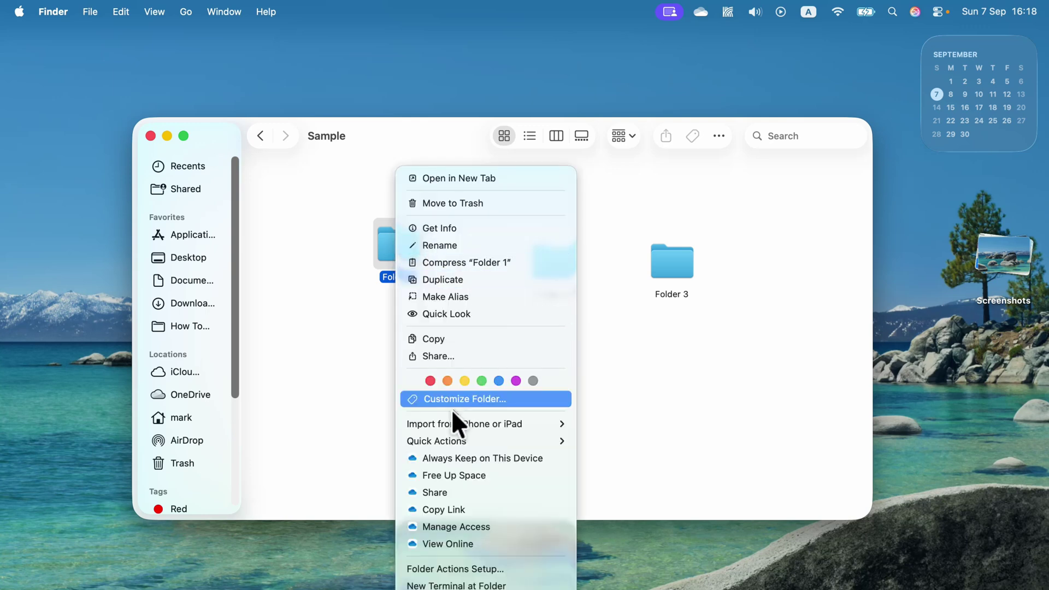
click(487, 398)
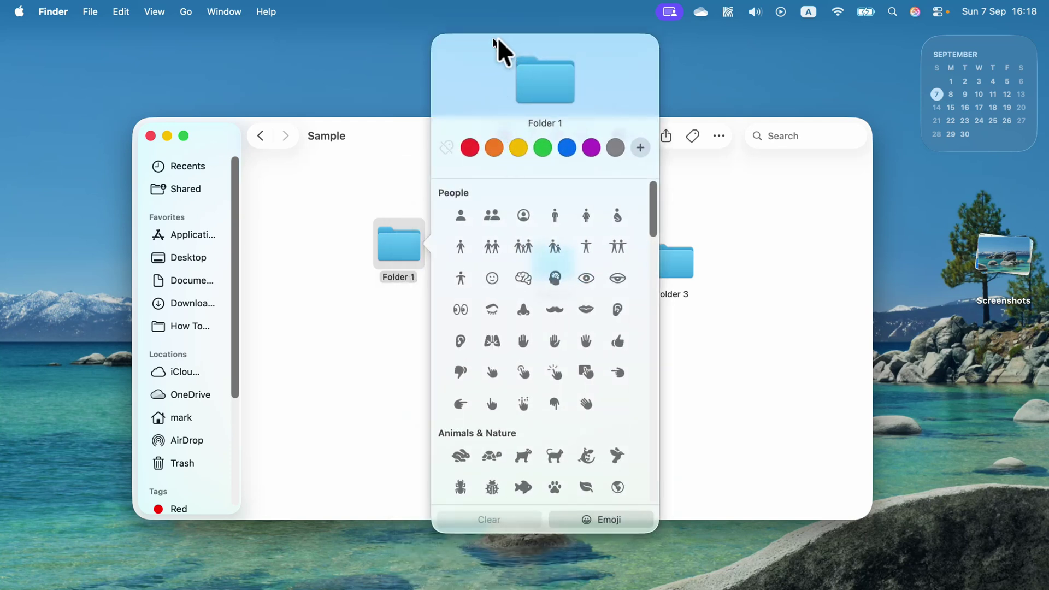
click(472, 147)
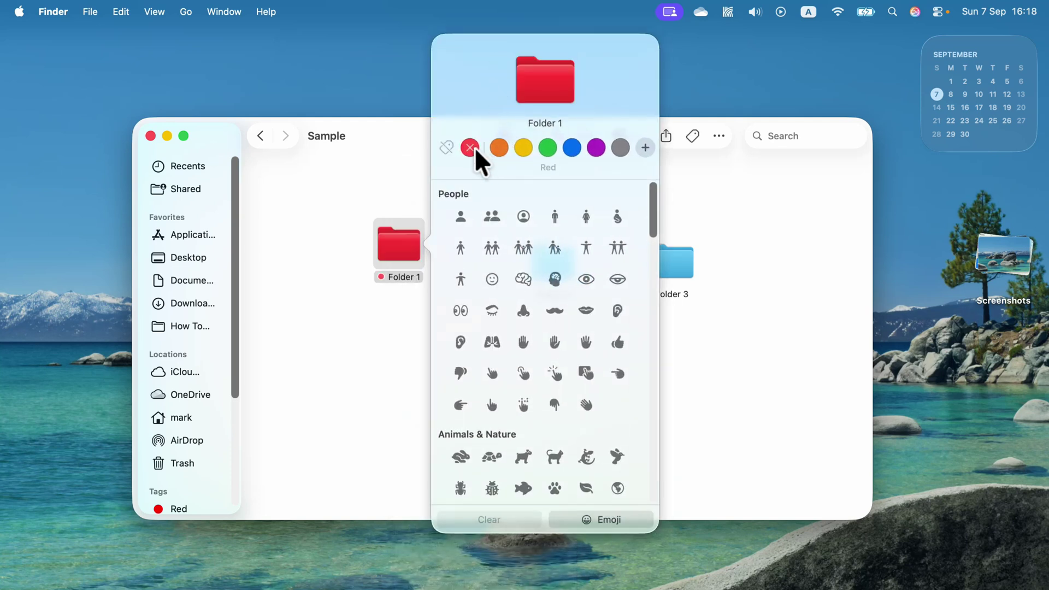
click(506, 149)
click(528, 146)
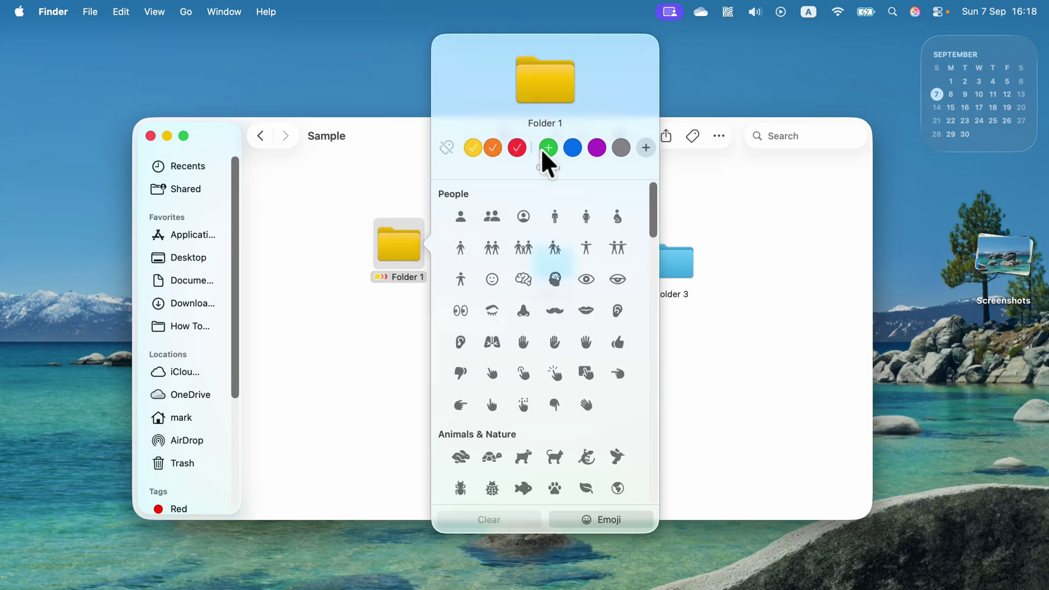
click(546, 149)
click(570, 150)
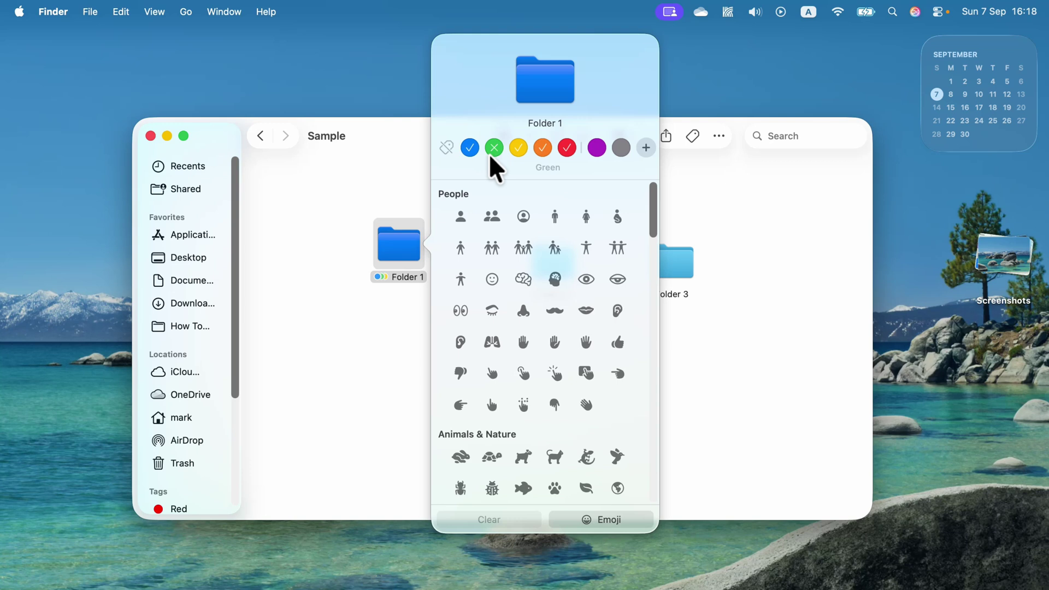
click(567, 147)
click(544, 147)
click(519, 147)
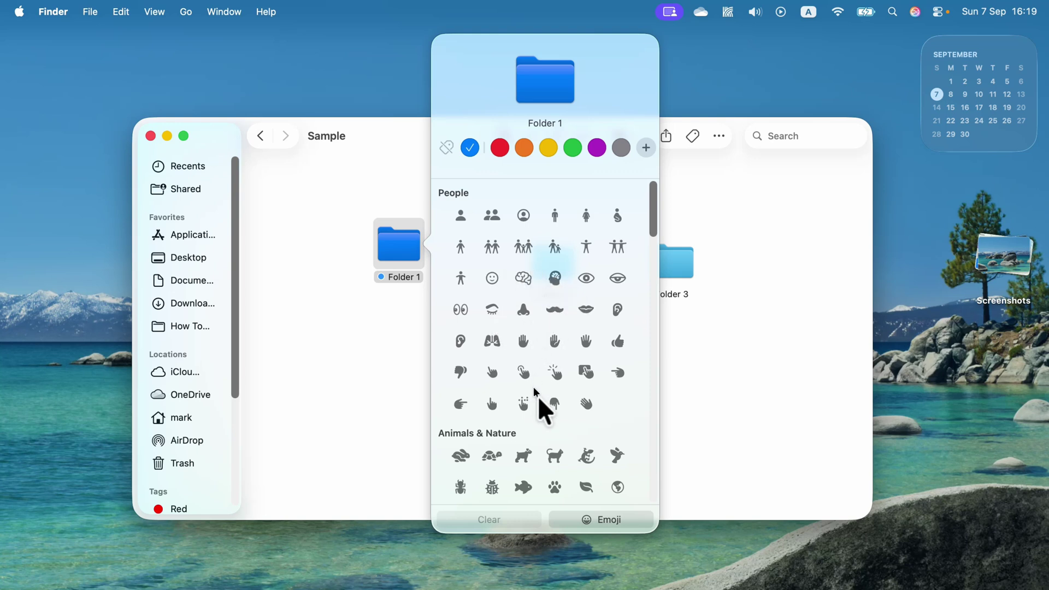
Step: Add the two-people symbol from the People section to Folder 1's blue icon
click(493, 214)
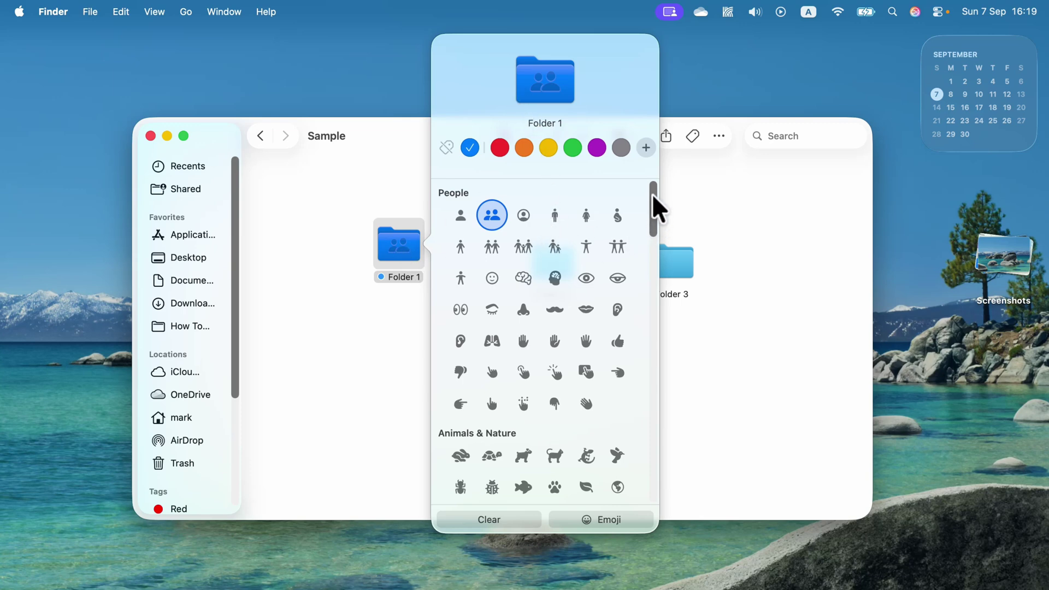
mouse_move(653, 197)
mouse_down()
mouse_move(678, 469)
mouse_move(659, 388)
mouse_move(646, 187)
mouse_up()
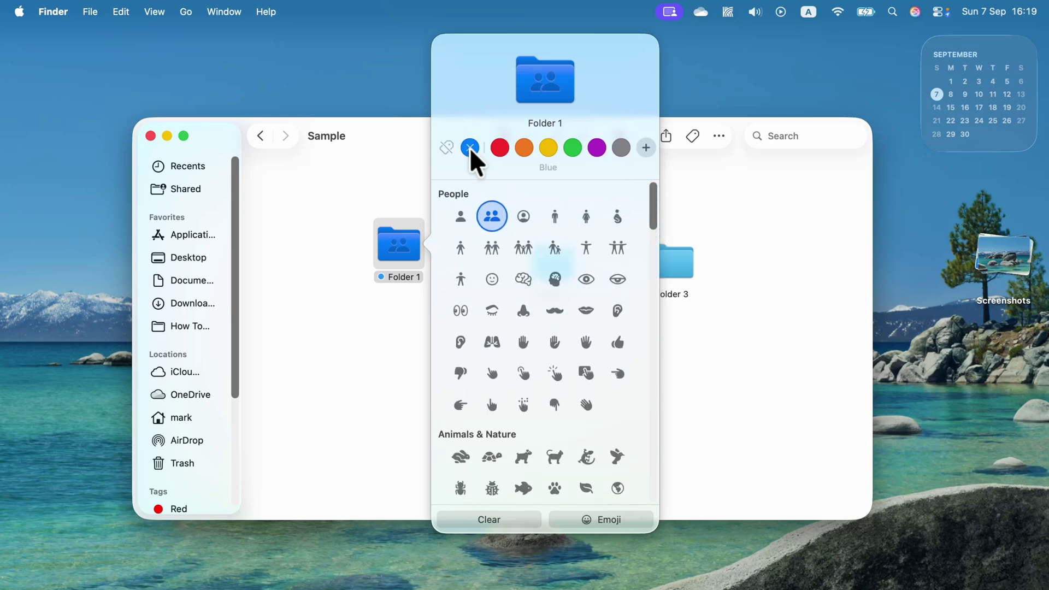
Step: Switch Folder 1's tag from Blue to Green, keeping the people symbol, and close the popover
click(500, 147)
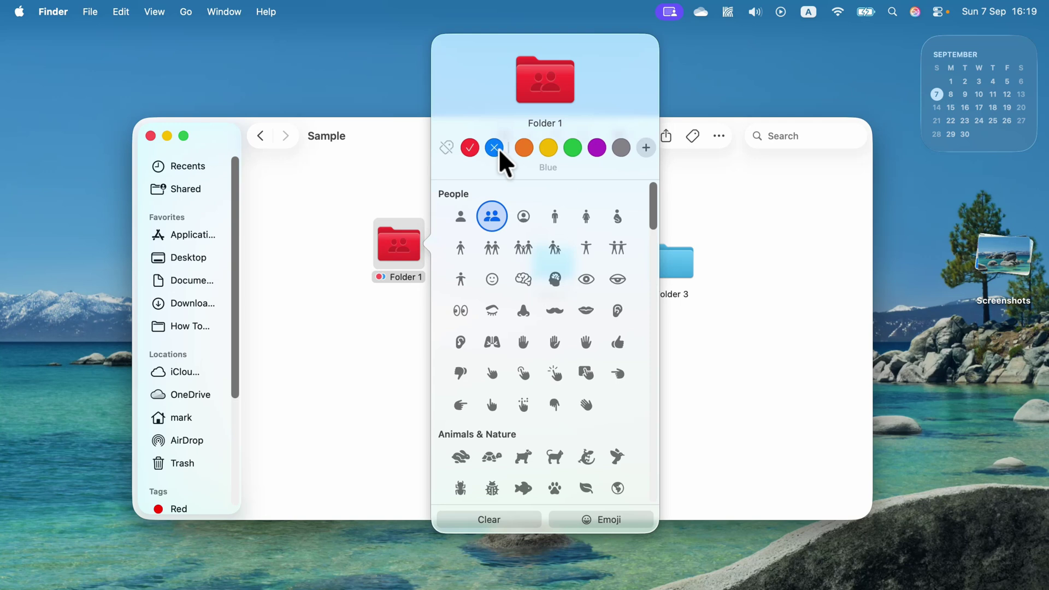
click(470, 148)
click(471, 147)
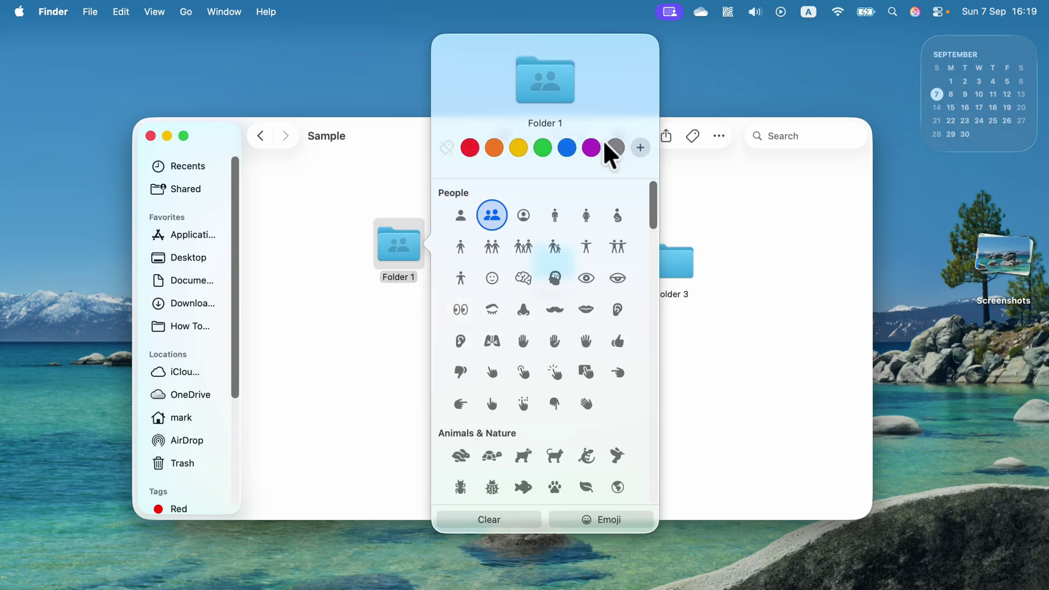
click(543, 148)
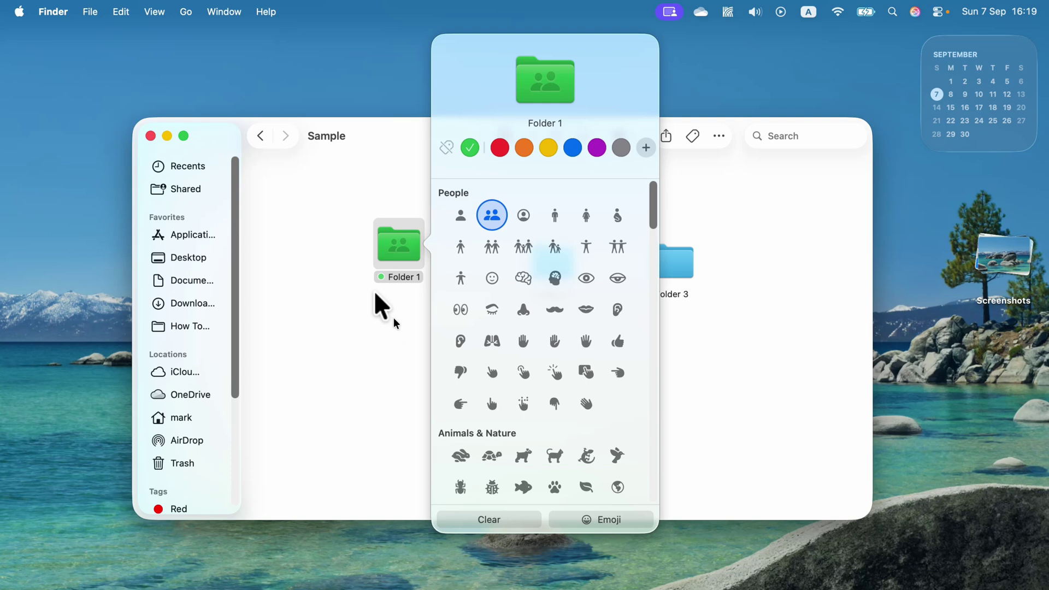
click(382, 339)
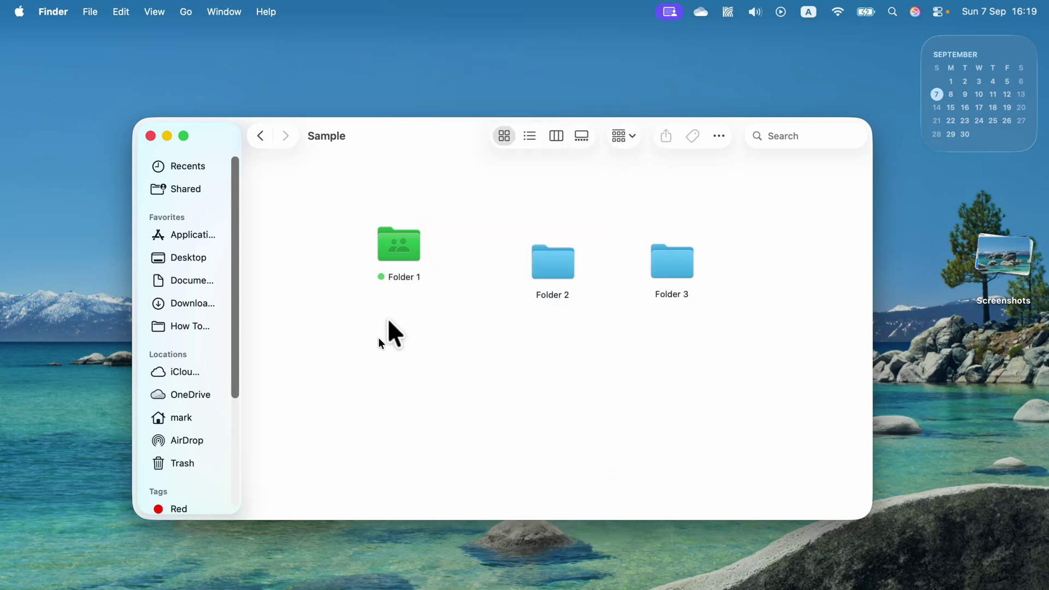
Step: Move Folder 2 up and to the left and tag it Orange
click(406, 240)
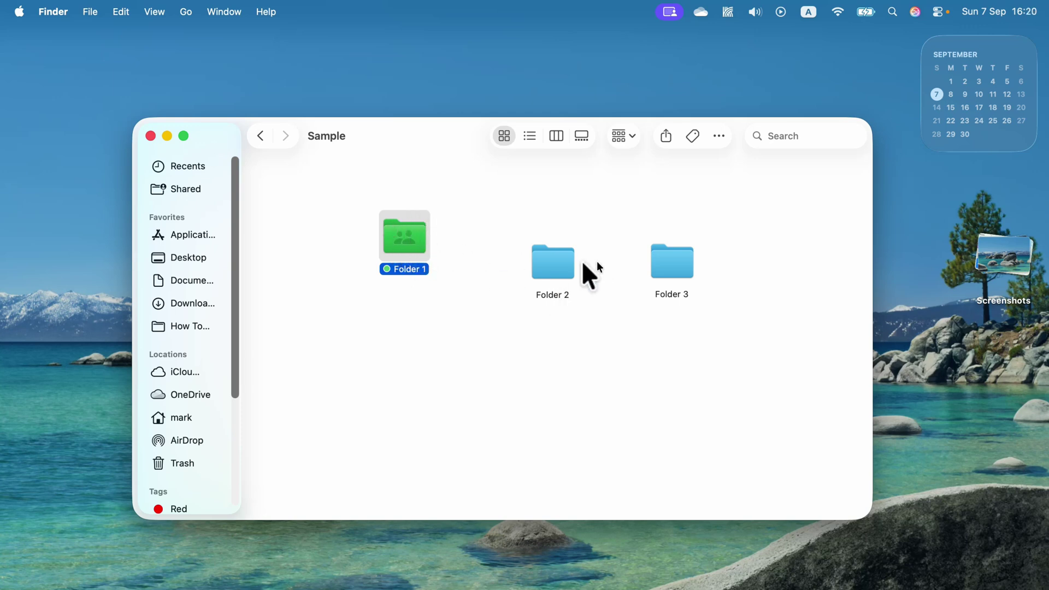
drag(557, 263, 542, 229)
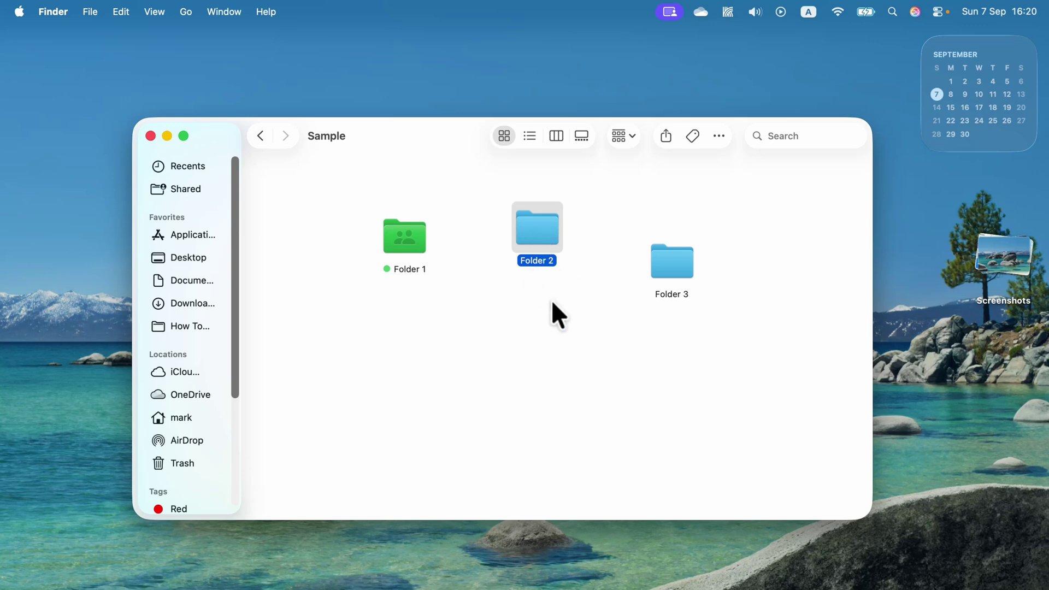
right_click(537, 234)
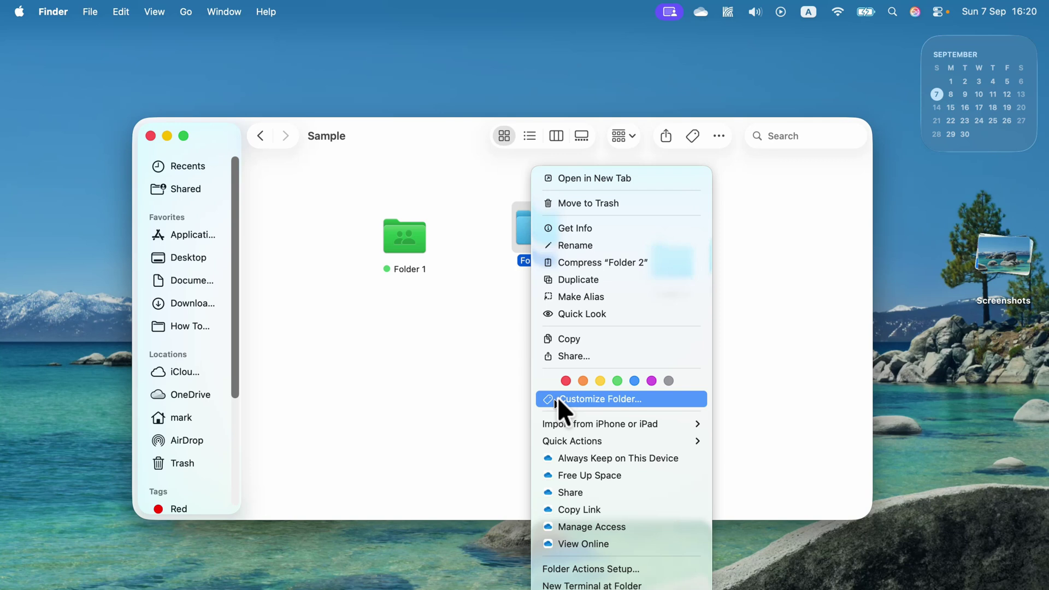
click(582, 380)
Step: Nudge Folder 2 back down and remove its Orange tag, leaving it plain blue
click(547, 354)
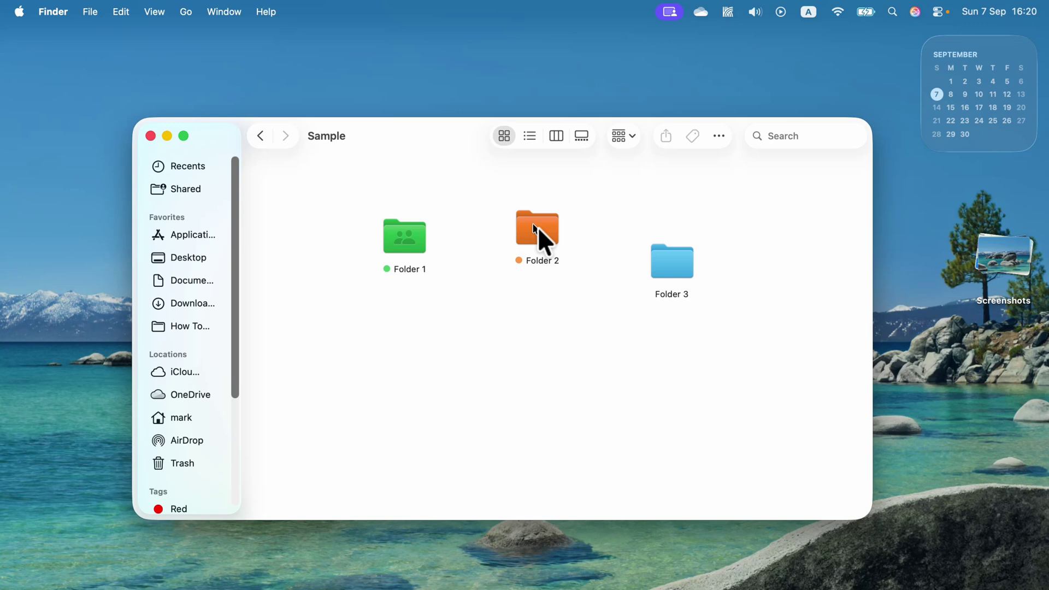
drag(537, 229, 538, 253)
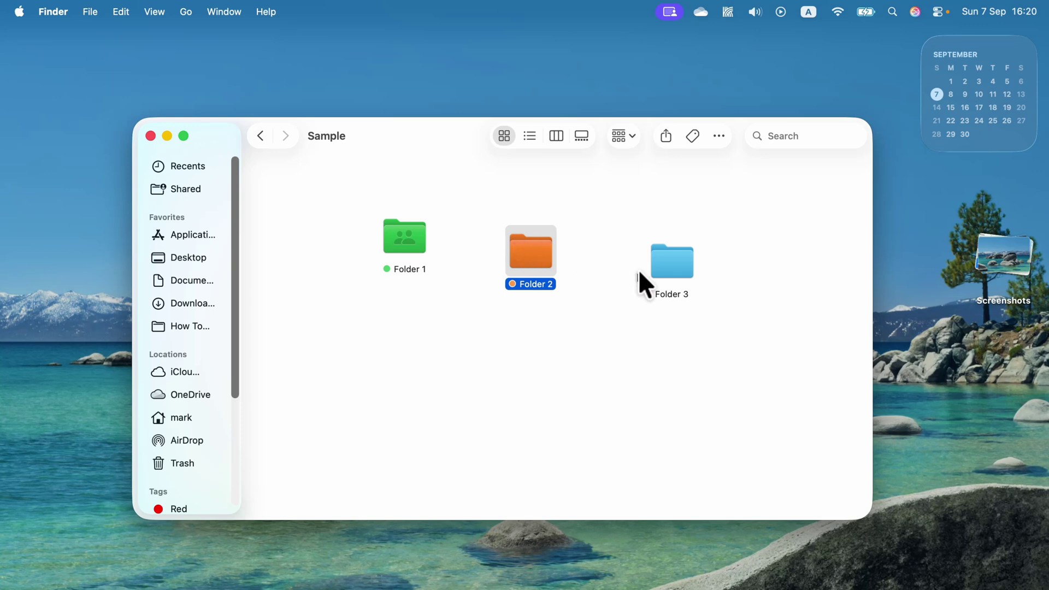
right_click(533, 242)
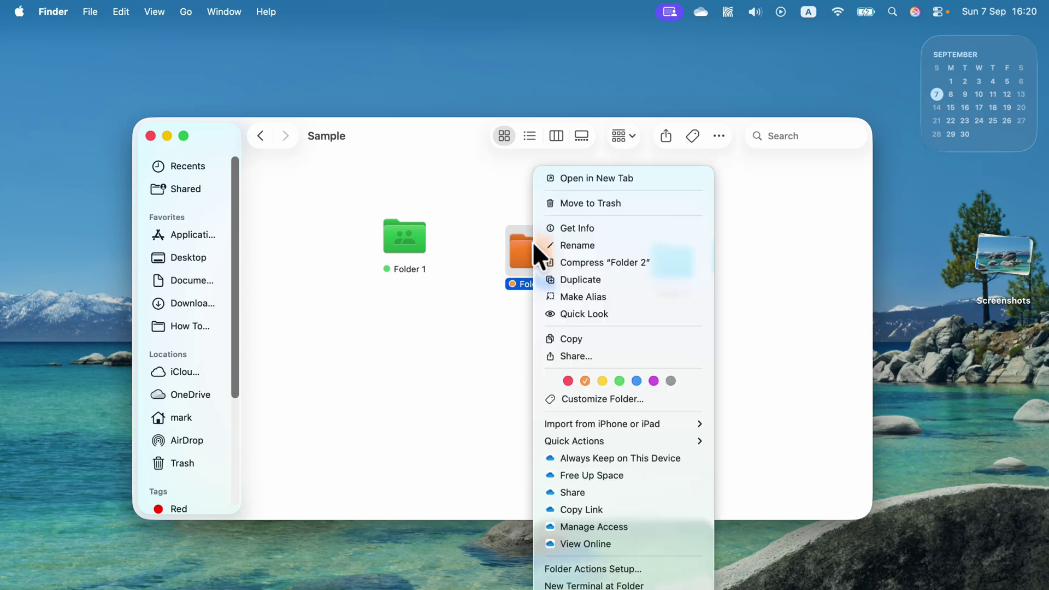
click(586, 379)
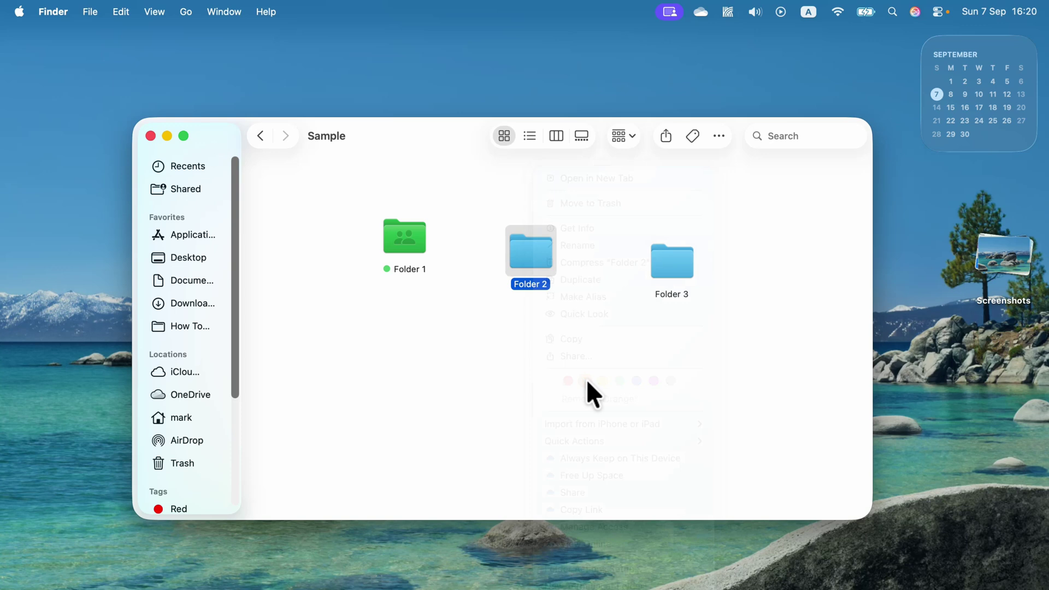
Step: Move Folder 3 beside Folder 2 and open its Customize Folder options, briefly viewing the tags list
drag(680, 271, 645, 241)
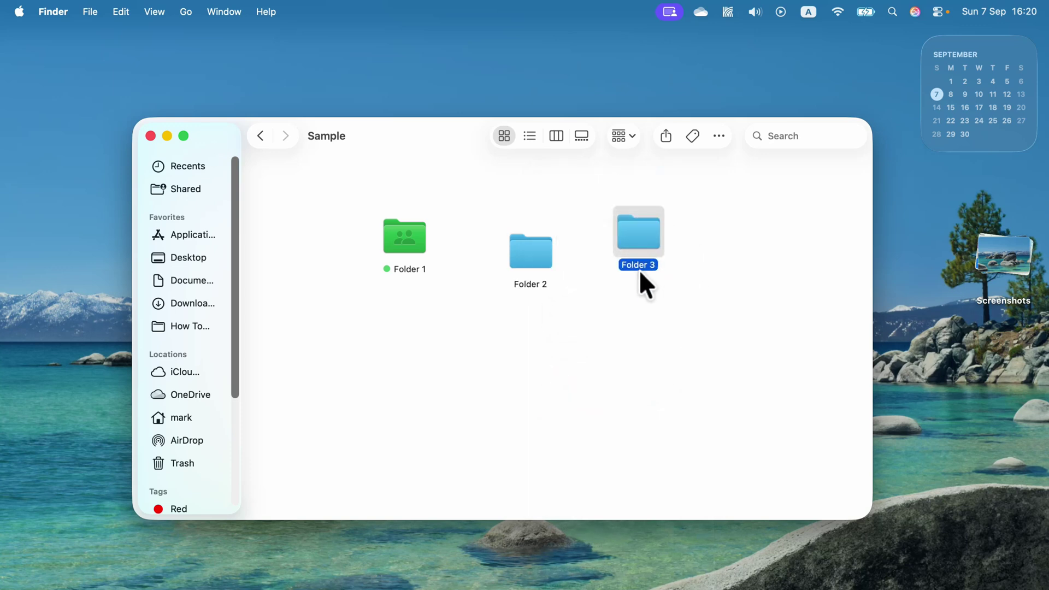
right_click(636, 218)
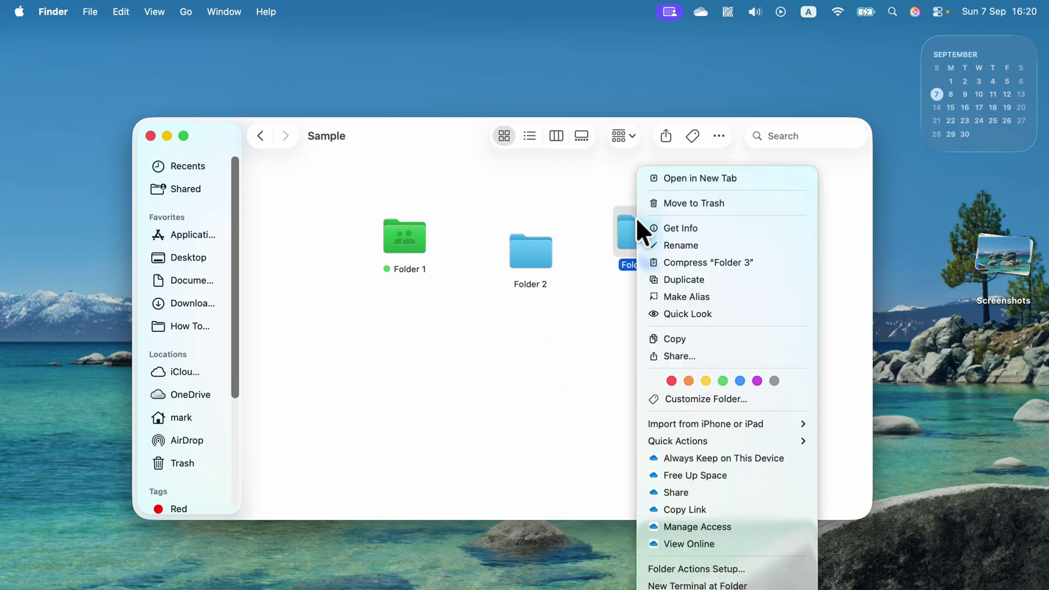
click(691, 397)
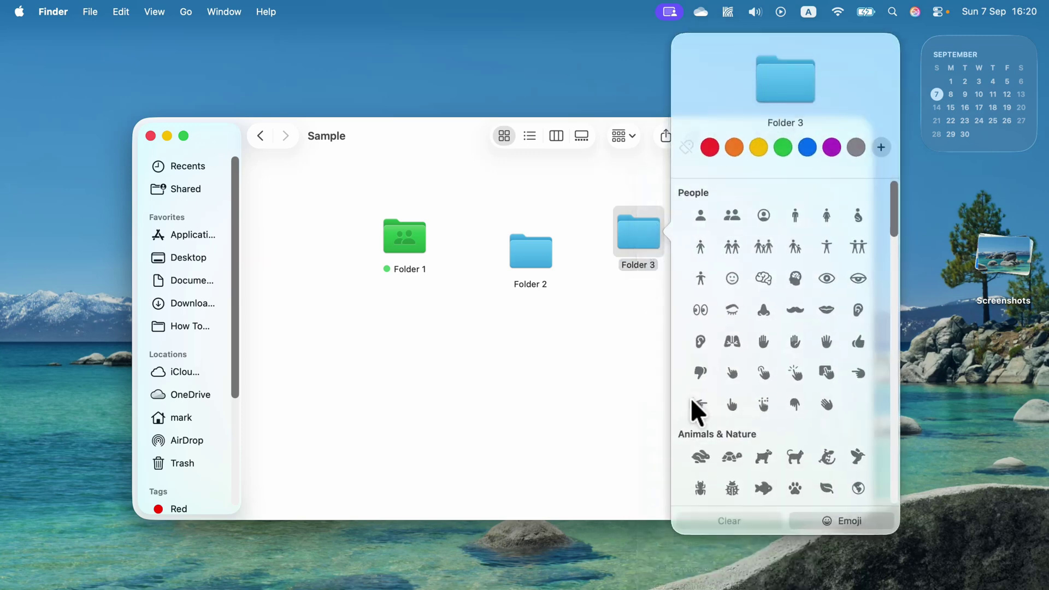
click(882, 146)
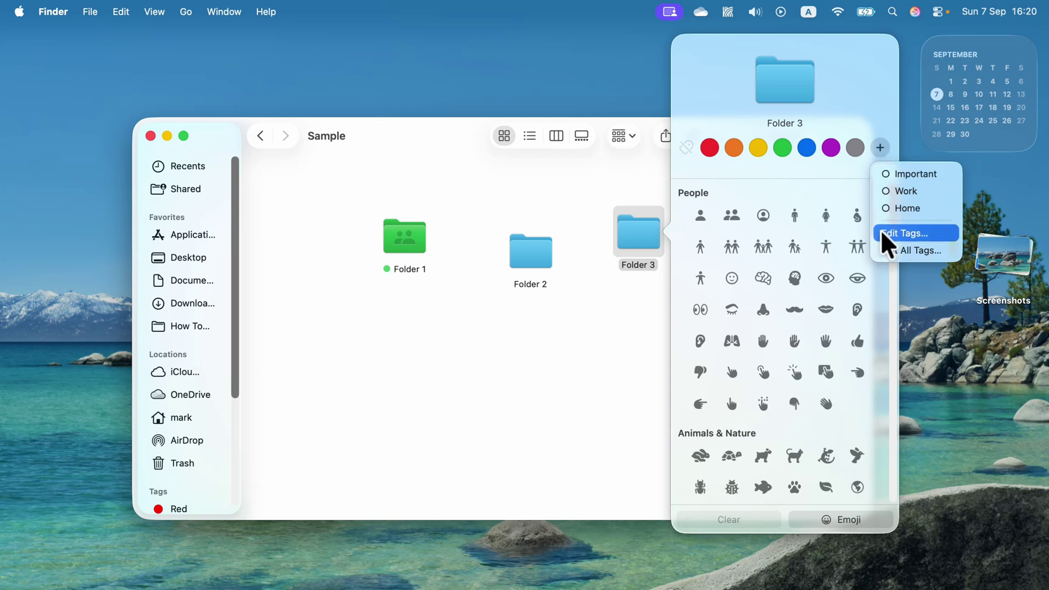
click(838, 165)
Step: Give Folder 3 the cake symbol from Food & Drinks and the Purple colour tag
scroll(801, 396, down, 5)
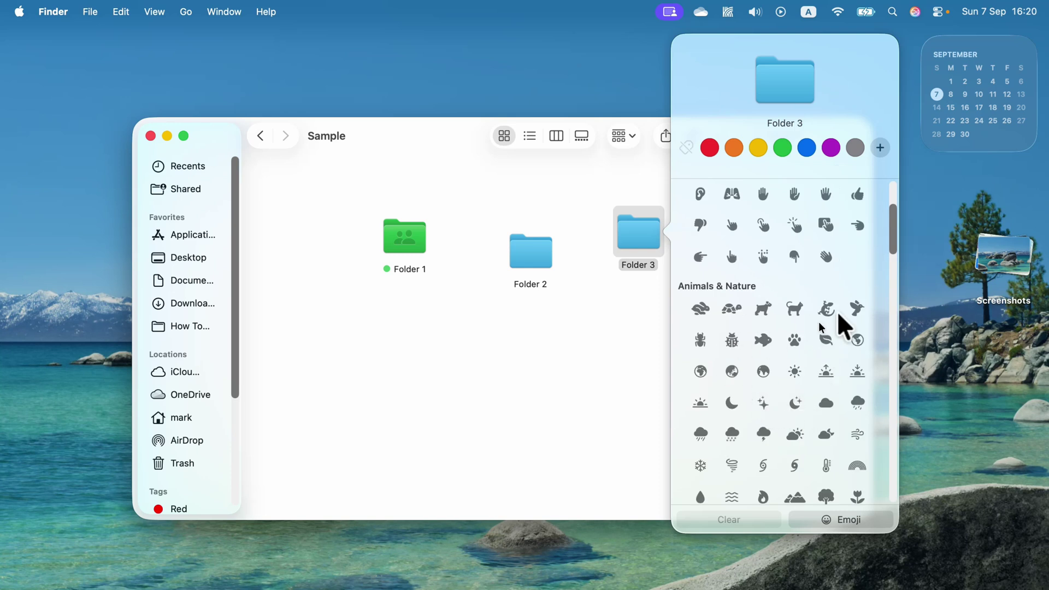
drag(899, 240, 904, 277)
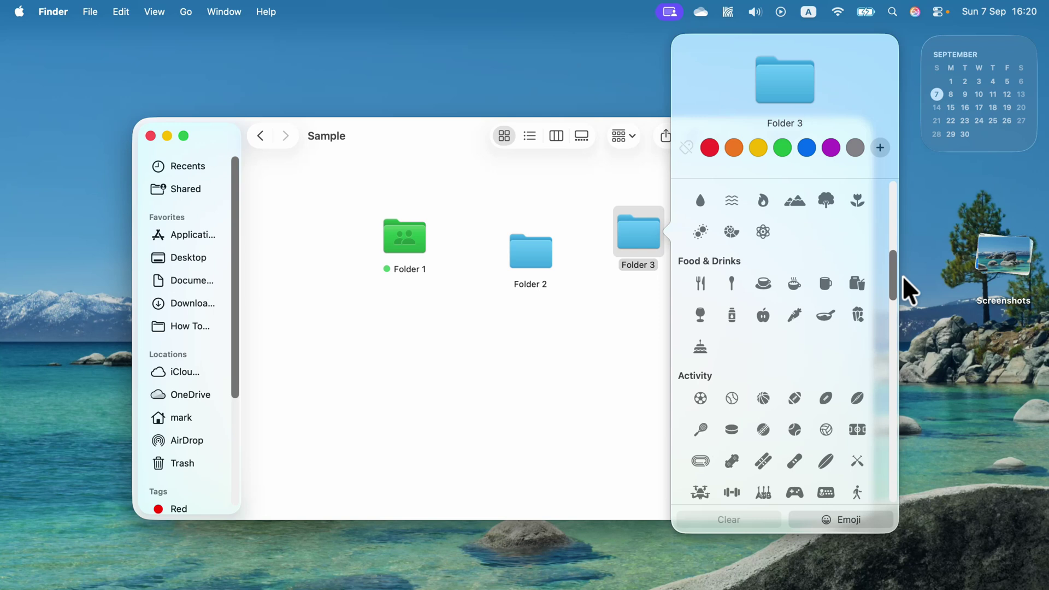
click(701, 348)
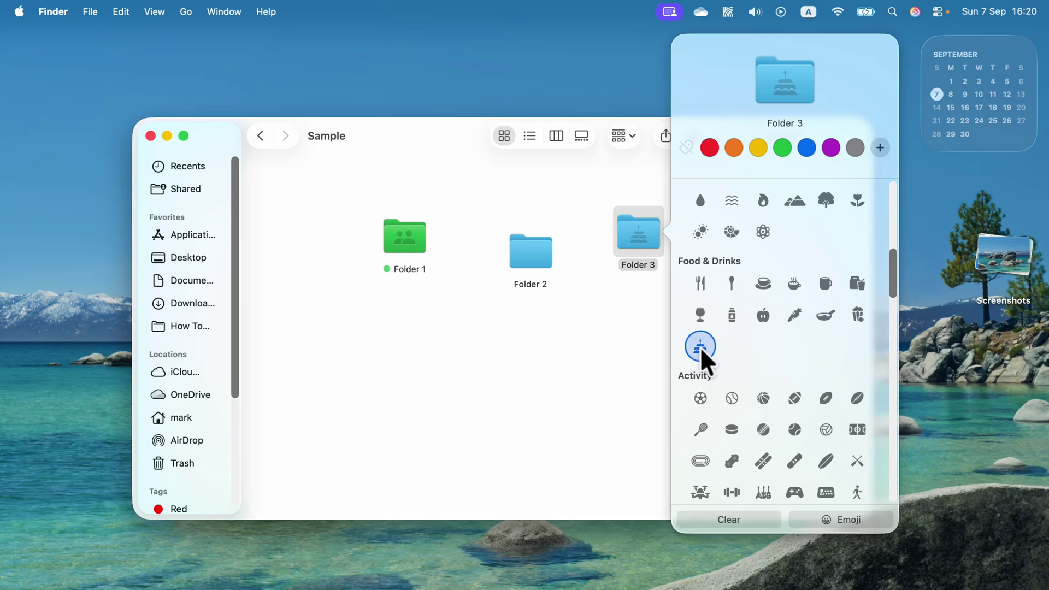
click(831, 148)
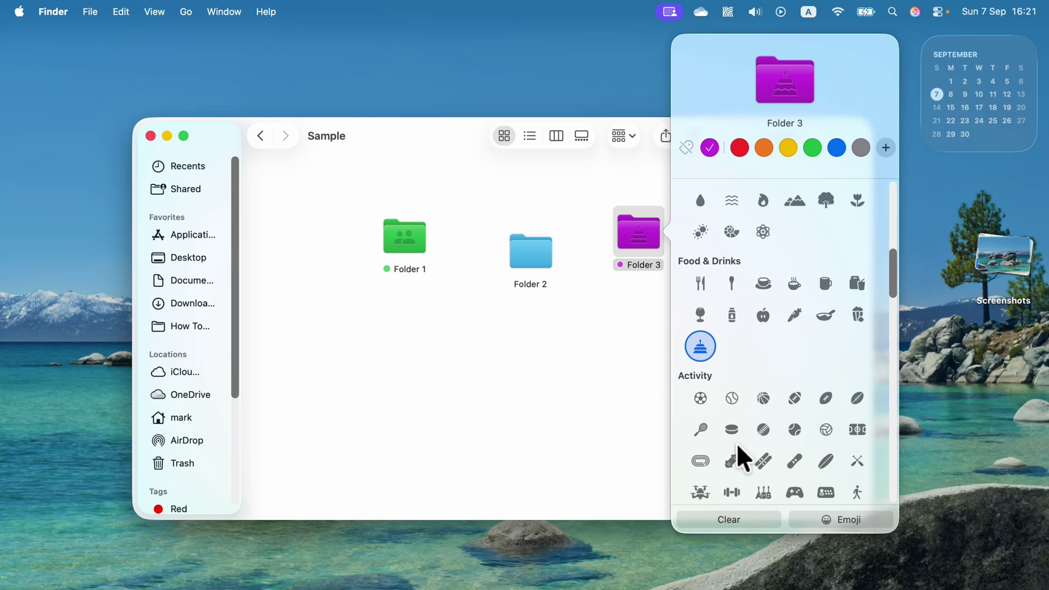
Step: Try the grinning face emoji on Folder 3, then clear the symbol entirely
click(848, 520)
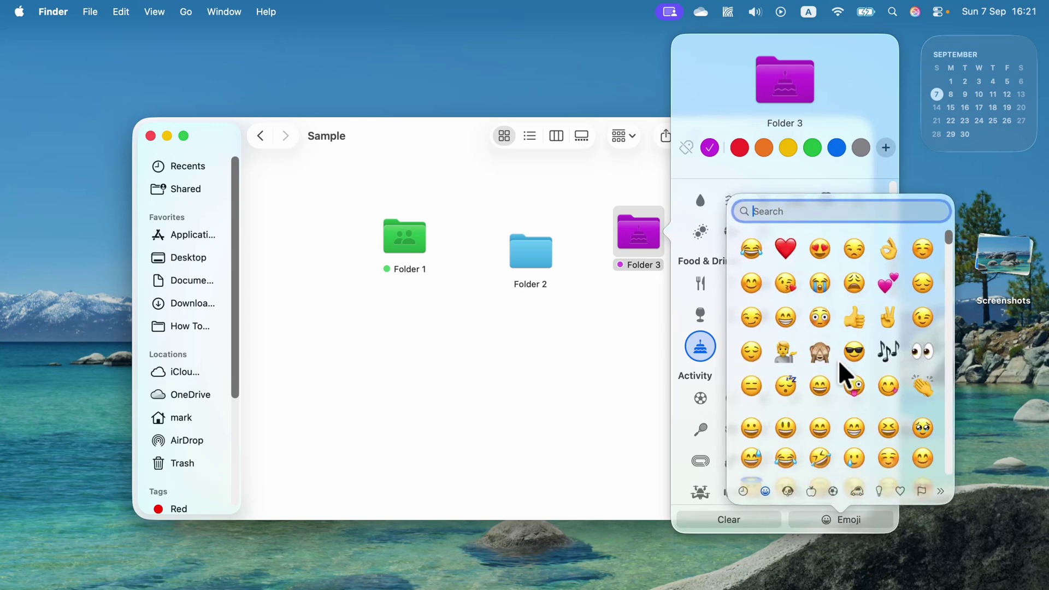
scroll(954, 253, down, 5)
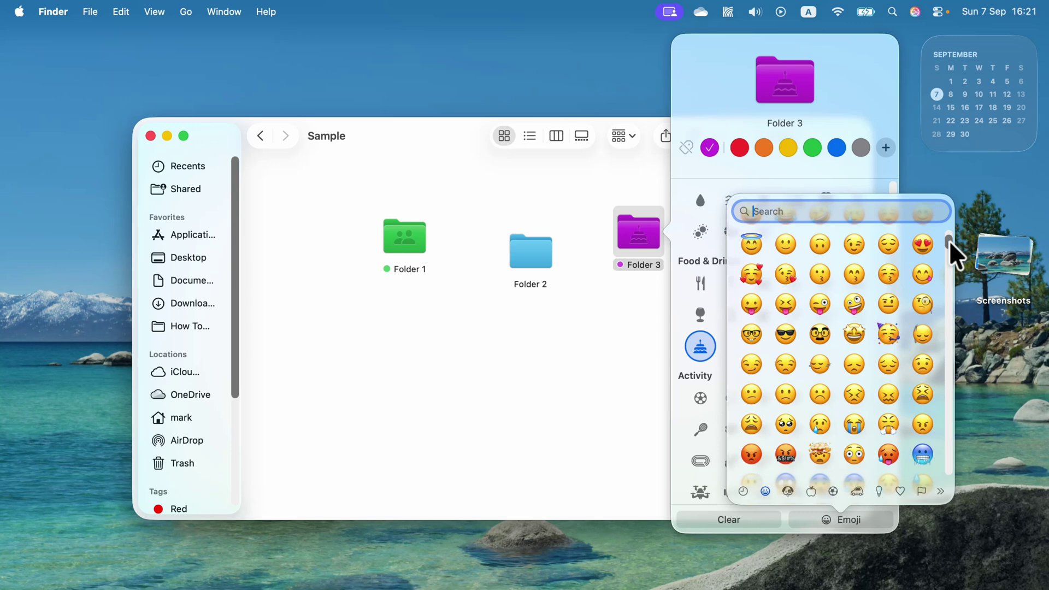
scroll(957, 253, up, 5)
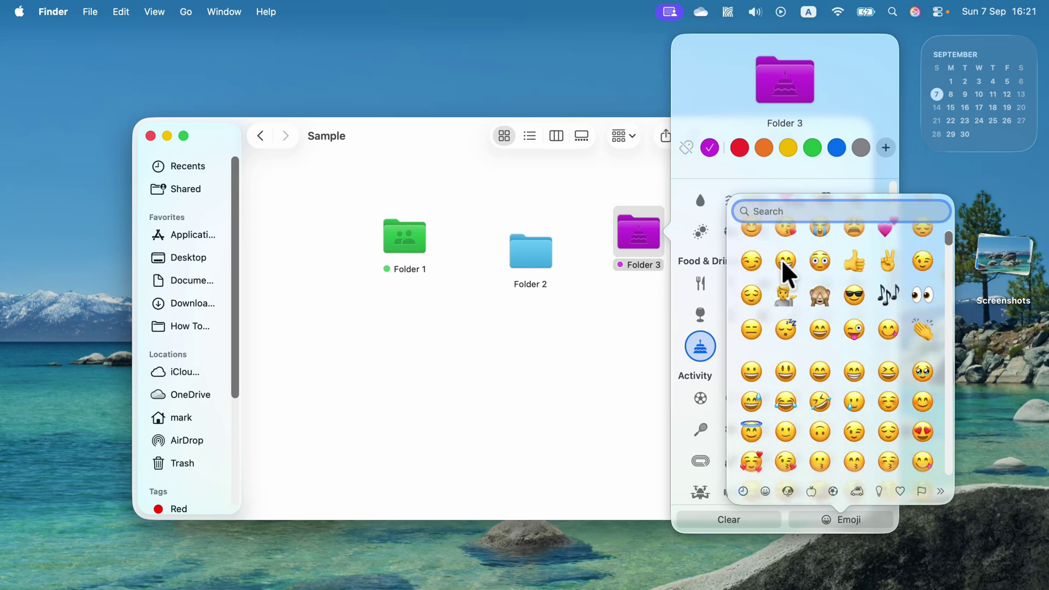
click(786, 262)
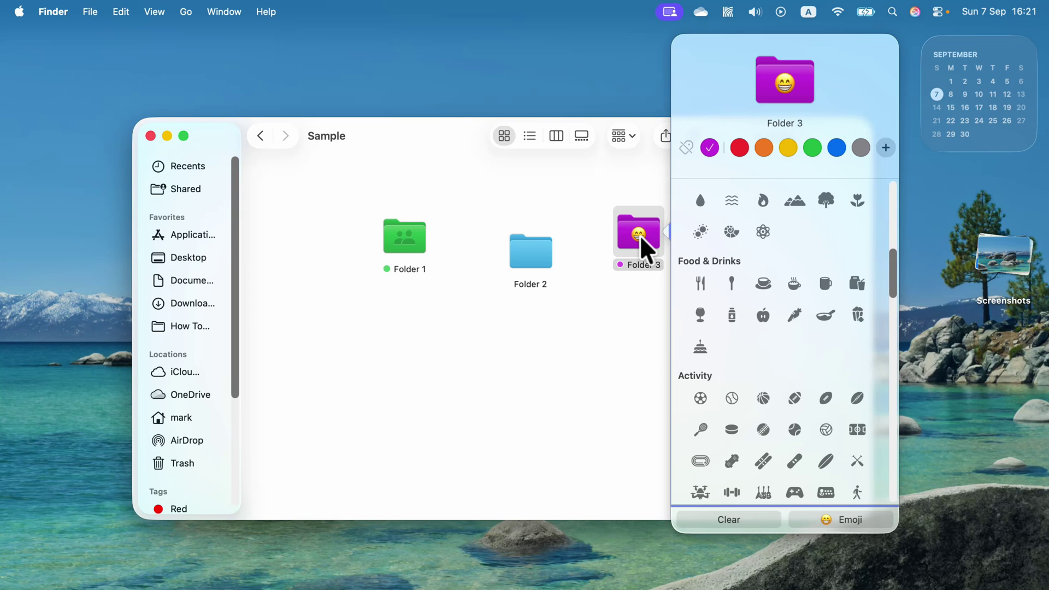
click(729, 520)
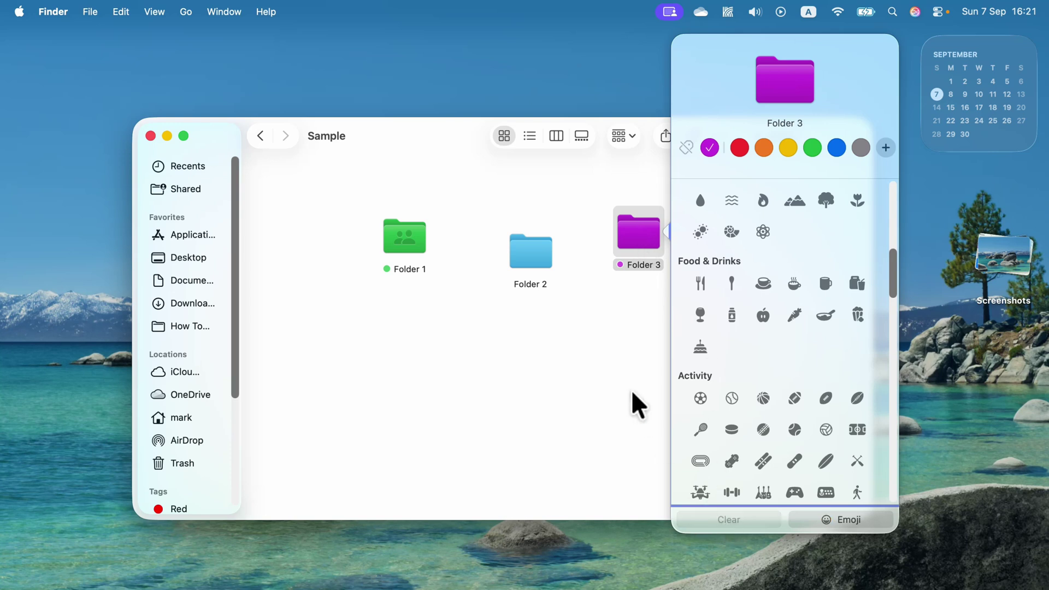
Step: Close the customization popover and dismiss Folder 3's context menu without choosing anything
click(627, 372)
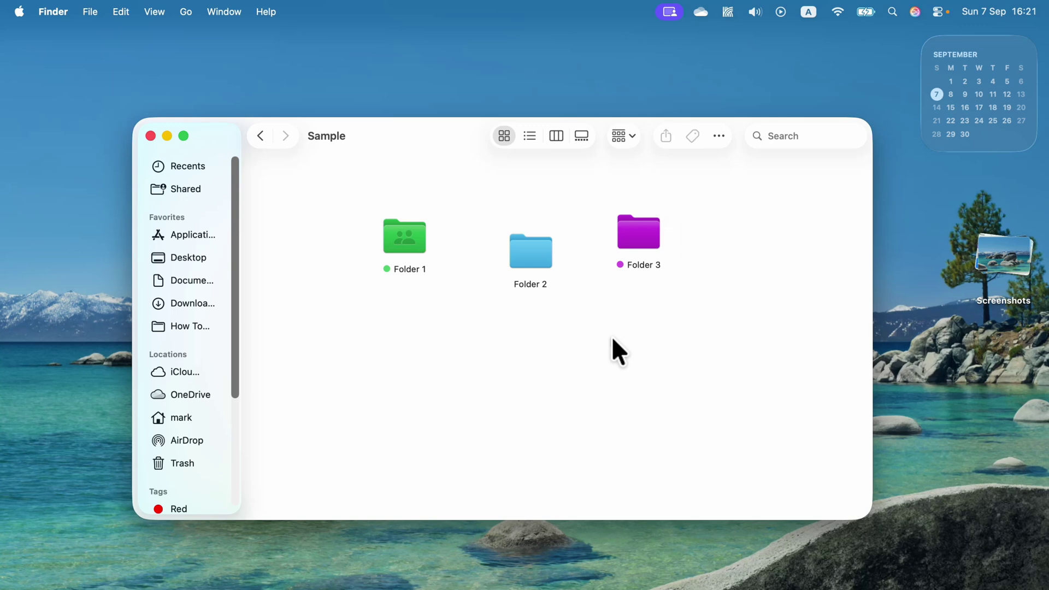
right_click(623, 222)
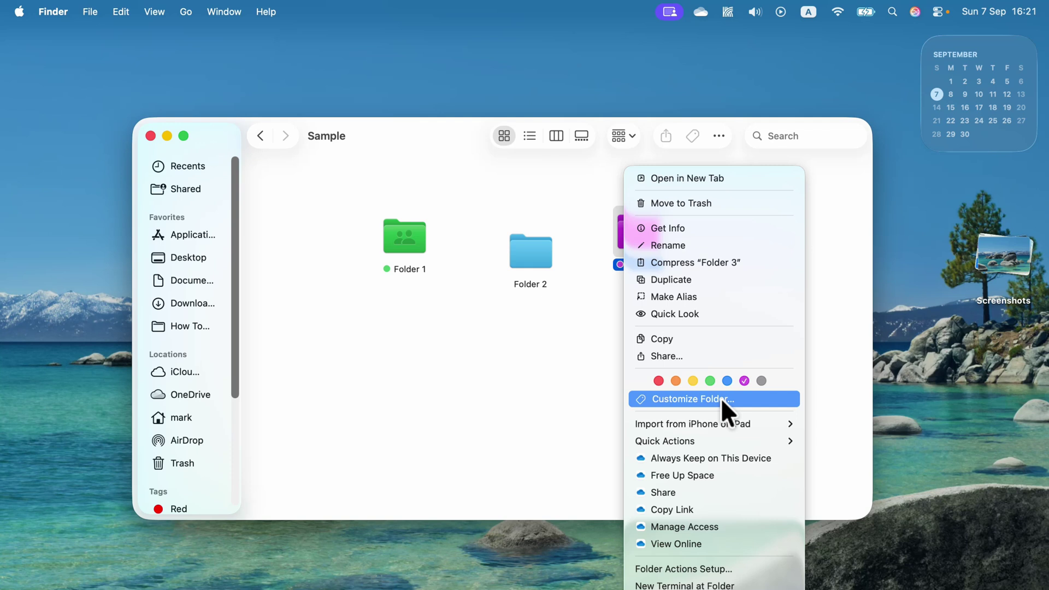
click(569, 368)
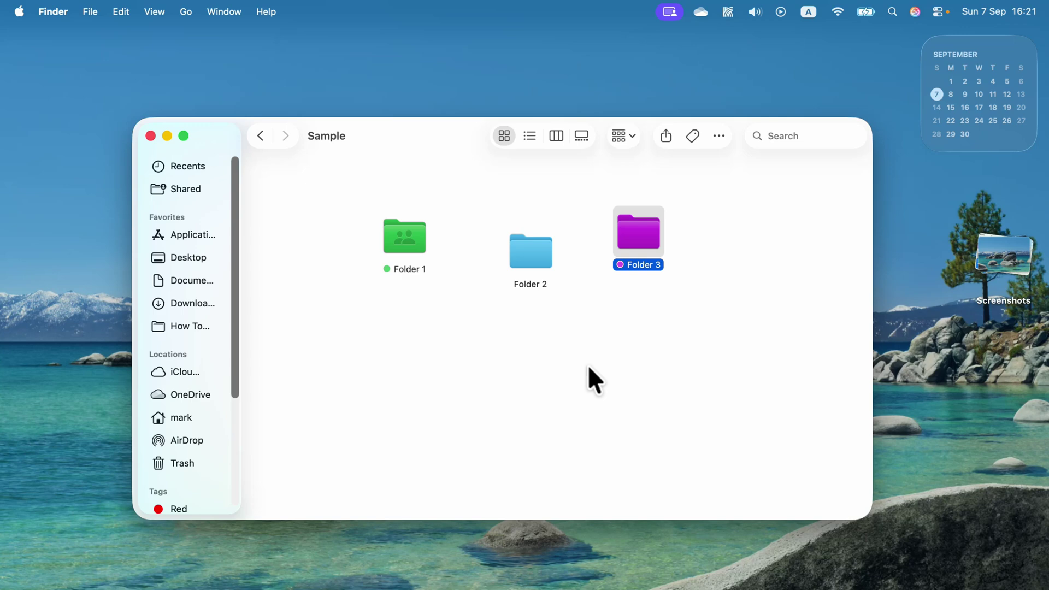